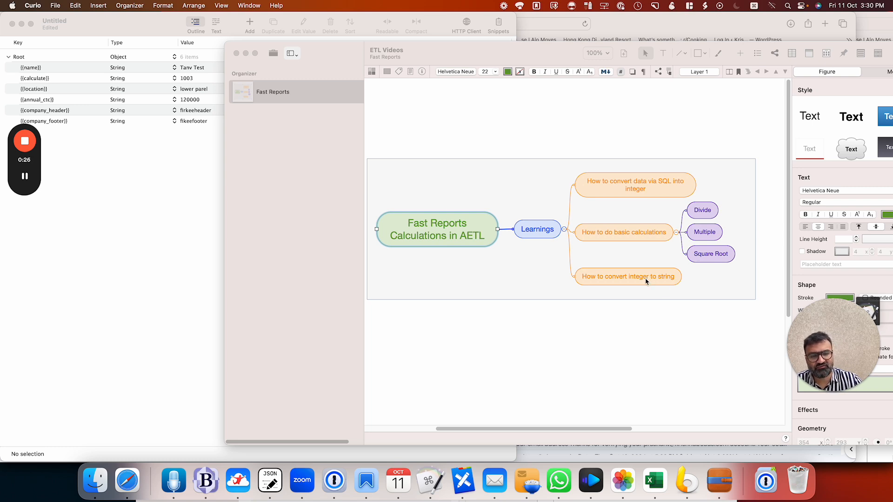
Step: Reword the third Learnings node in the mind map as "How to convert string to integer"
click(645, 281)
double_click(646, 279)
text(string)
double_click(663, 276)
text(integer)
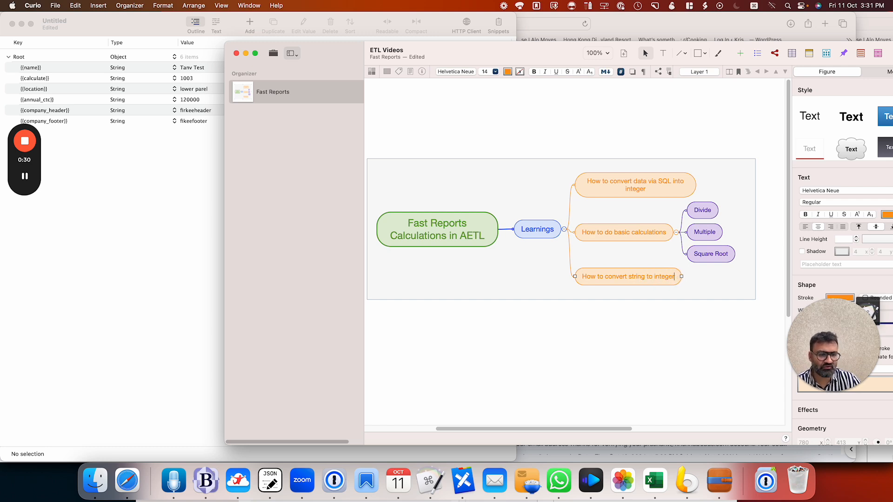
click(645, 327)
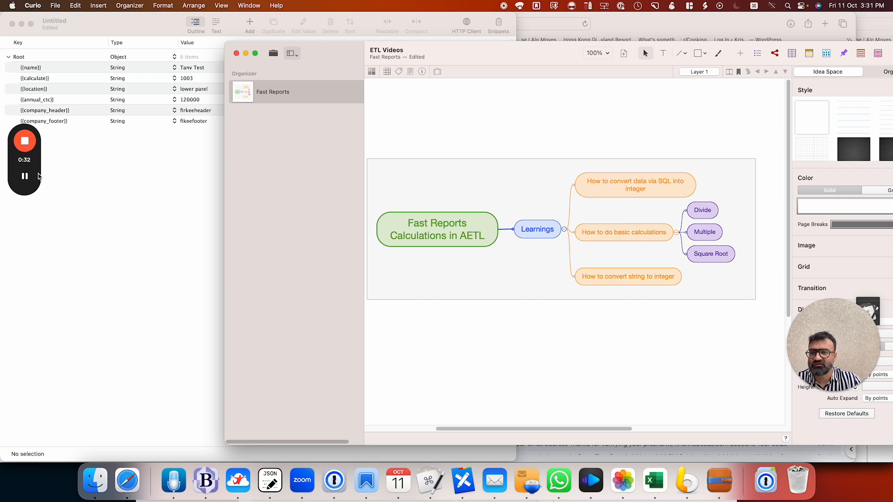
Step: Shift the mind map window slightly aside and bring the JSON Editor window with the sample data to the front
drag(328, 48, 349, 44)
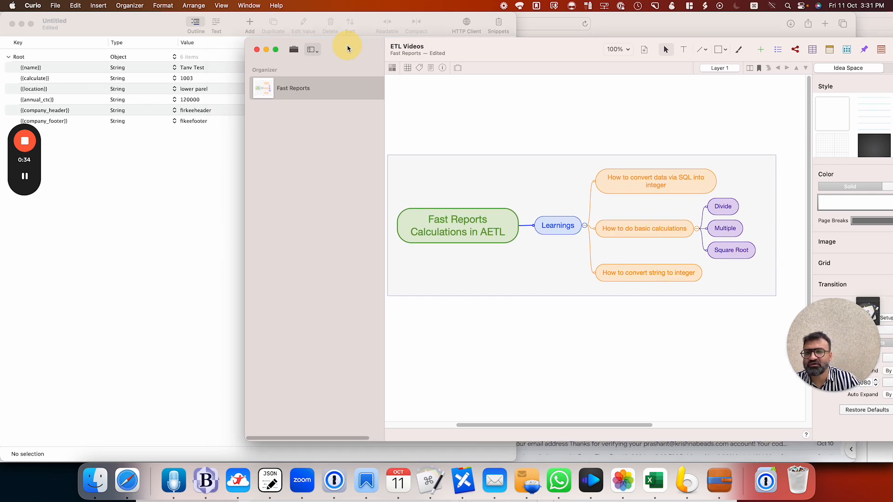
drag(36, 161, 29, 267)
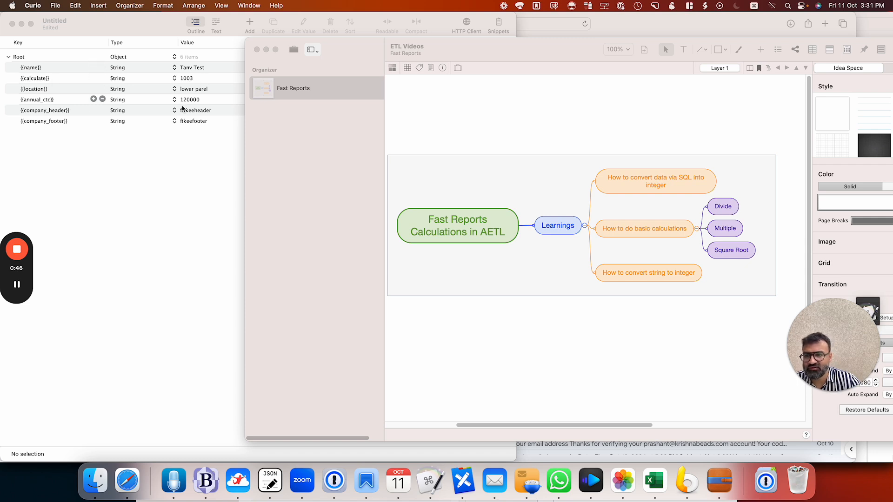
click(183, 274)
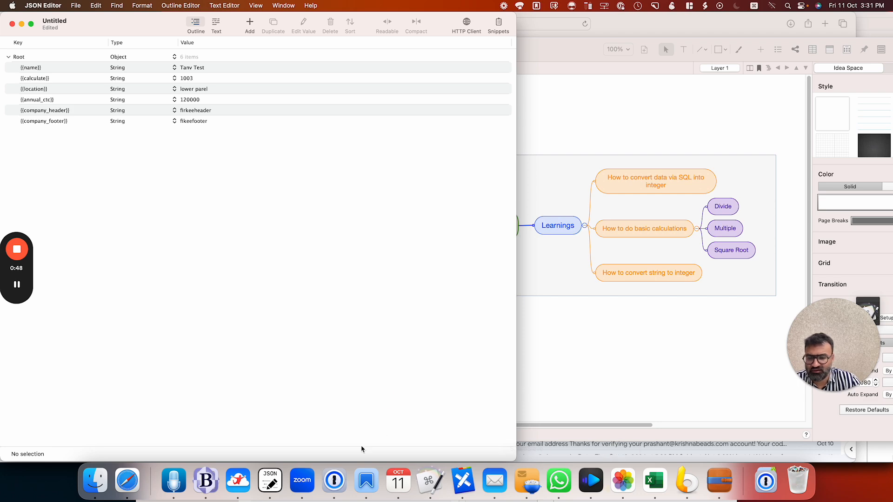
Step: Switch to Jump Desktop and open the Salary Slip report's ADOQuery SQL in a maximized editor
click(247, 476)
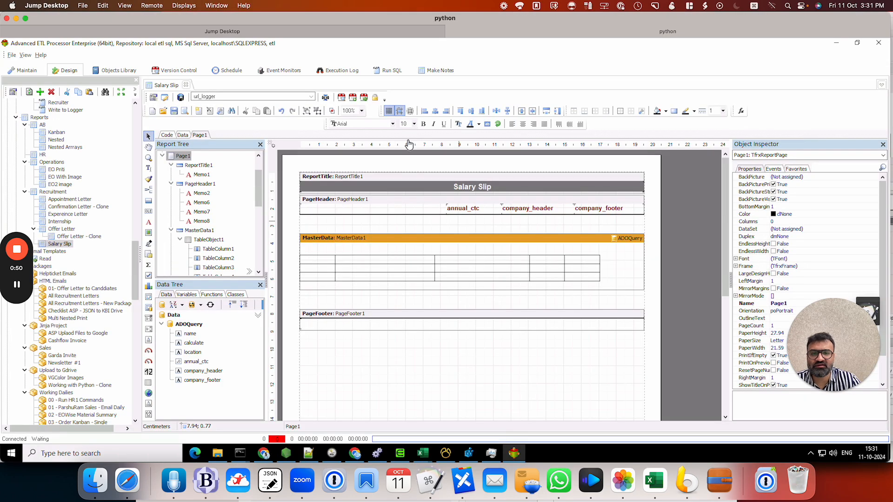
click(184, 135)
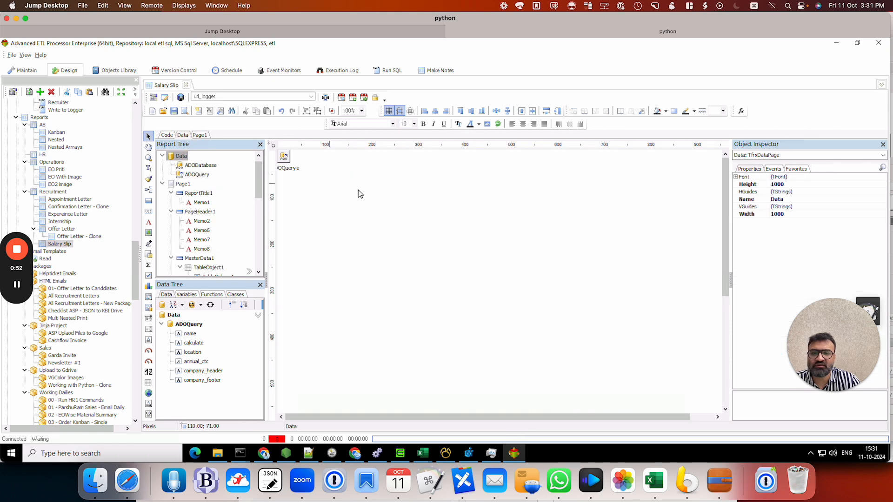
double_click(285, 159)
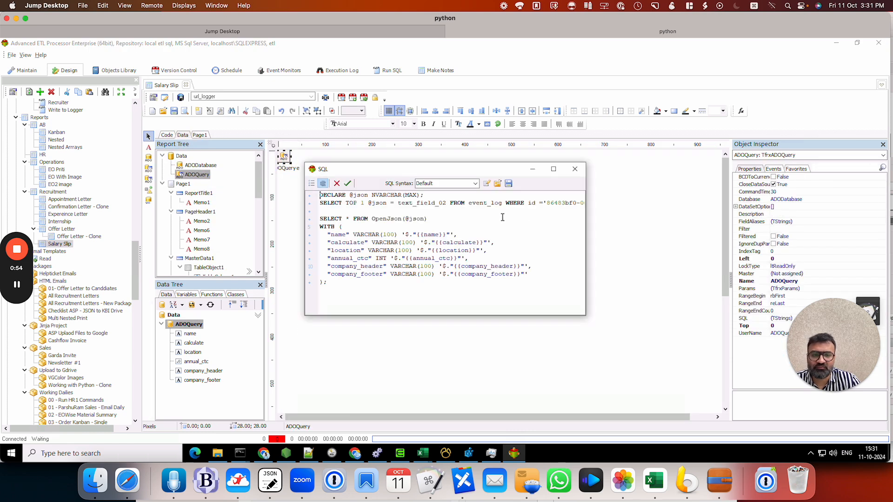
click(557, 168)
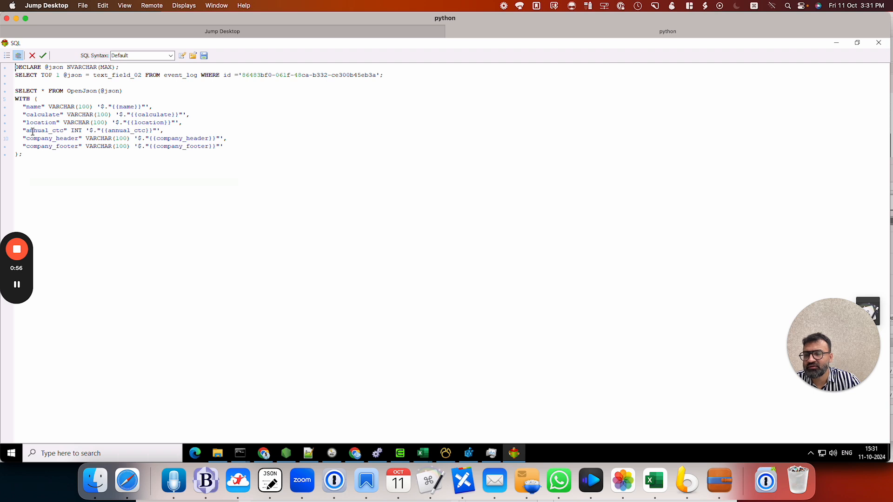
Step: Examine the data types of annual_ctc and calculate in the SQL query, and close the editor without changes
drag(24, 130, 65, 131)
click(77, 130)
double_click(76, 130)
double_click(34, 114)
click(71, 114)
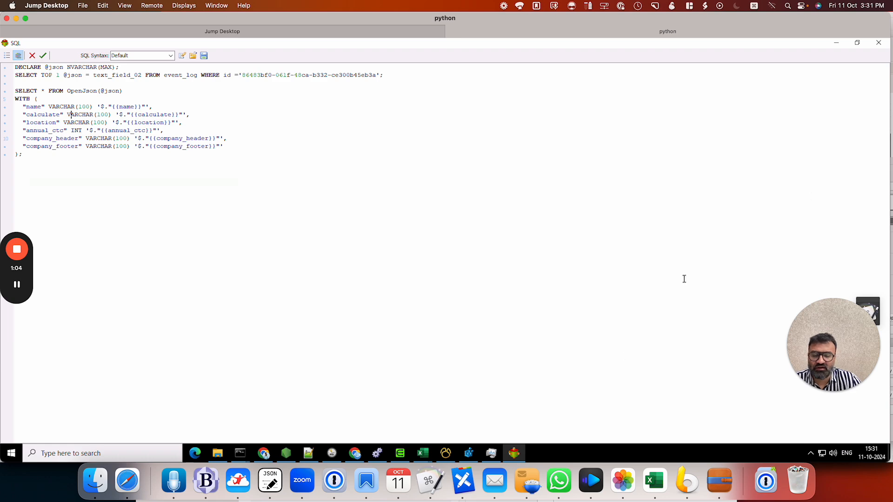
click(879, 44)
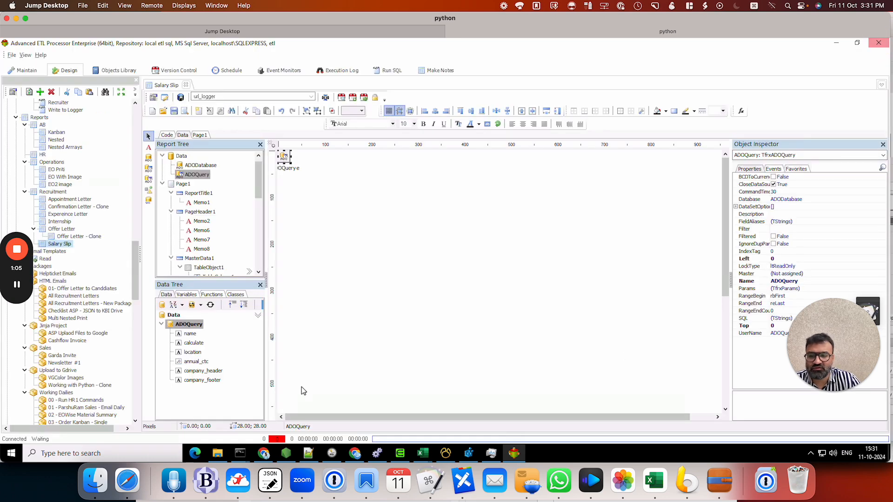
Step: On Page1, fill the second cell of the MasterData table's first row with [ADOQuery."annual_ctc"]/12
click(192, 363)
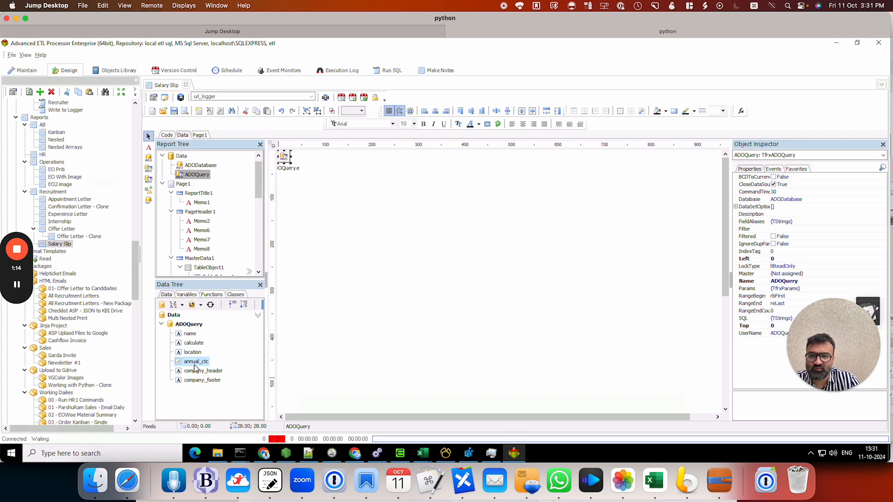
click(199, 136)
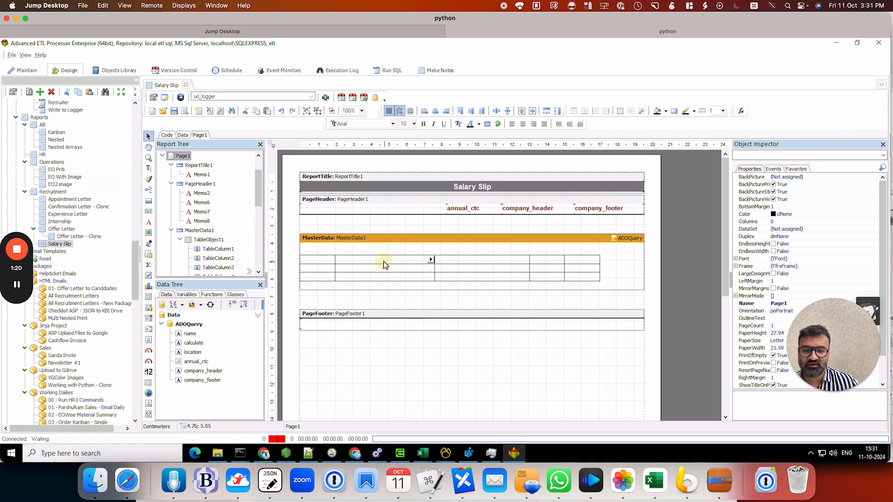
double_click(384, 265)
double_click(306, 148)
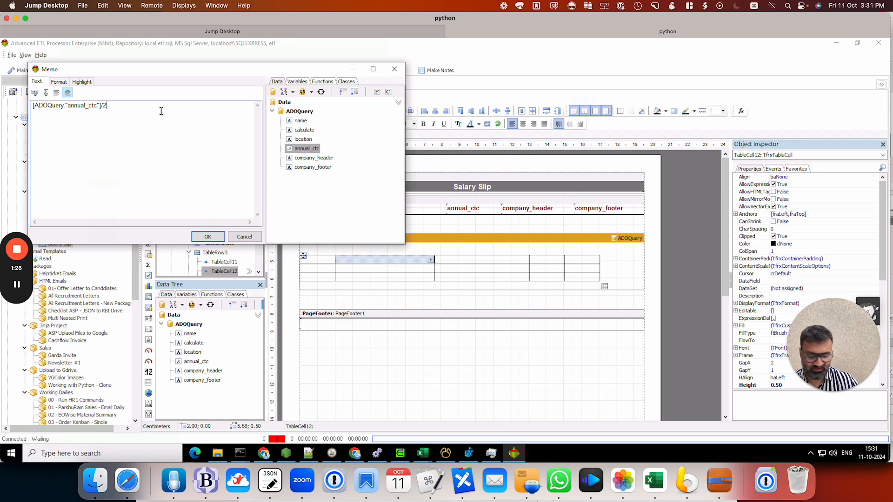
click(207, 236)
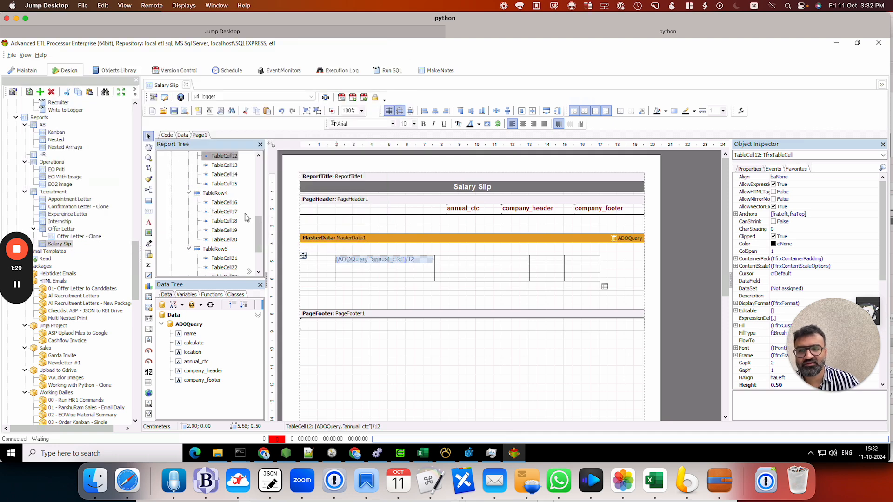
Step: Preview the Salary Slip report and recheck the second cell's text without editing it
click(185, 111)
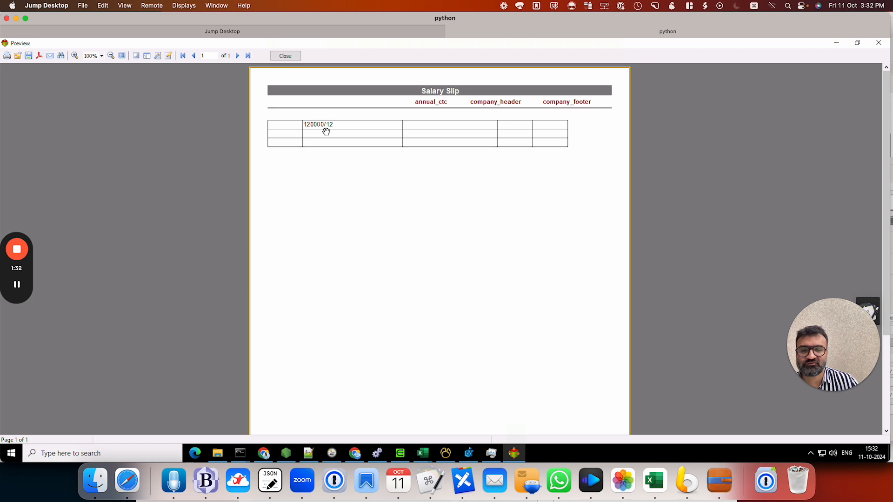
click(286, 58)
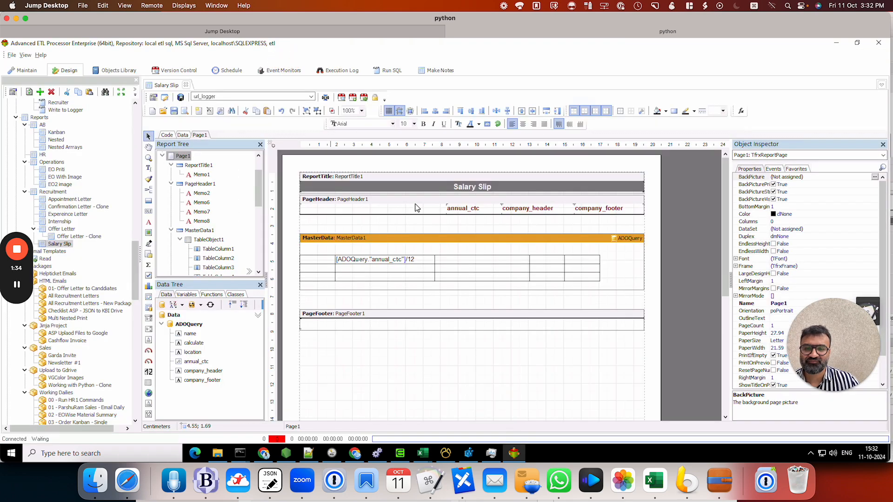
double_click(416, 264)
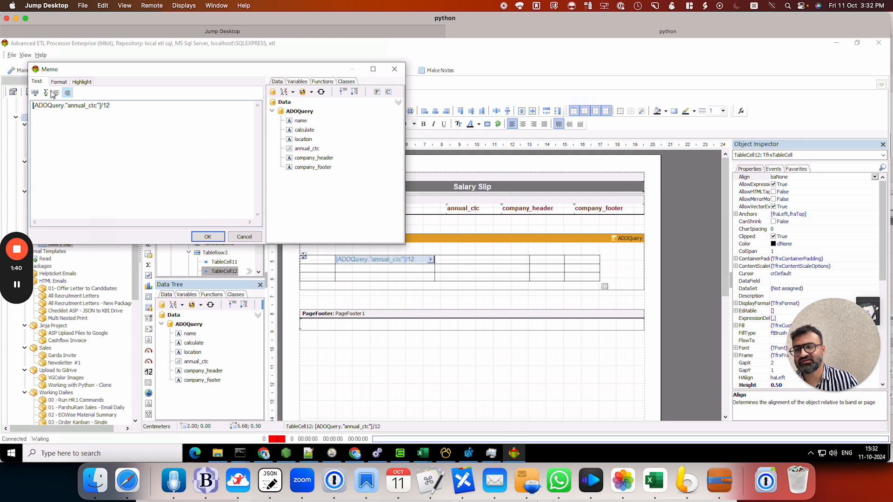
click(245, 235)
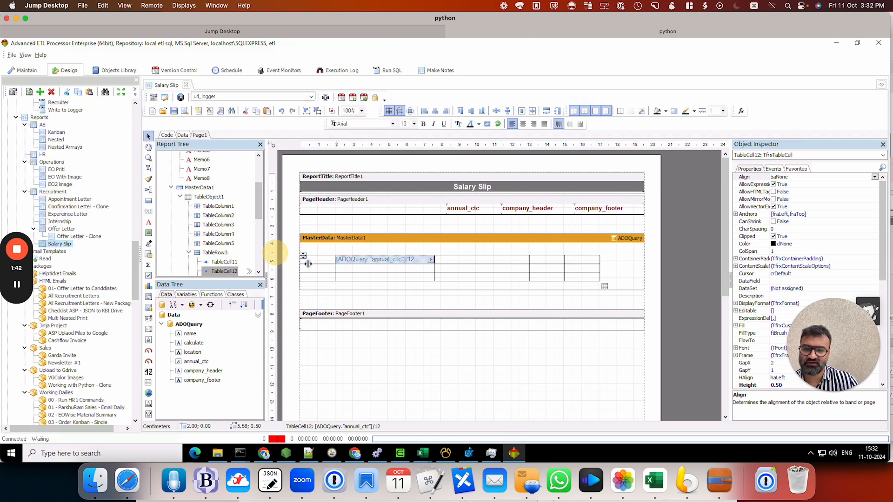
Step: Build the expression <ADOQuery."annual_ctc">/12 in the first row's third cell with the Expression Editor and preview the report
click(478, 262)
double_click(479, 262)
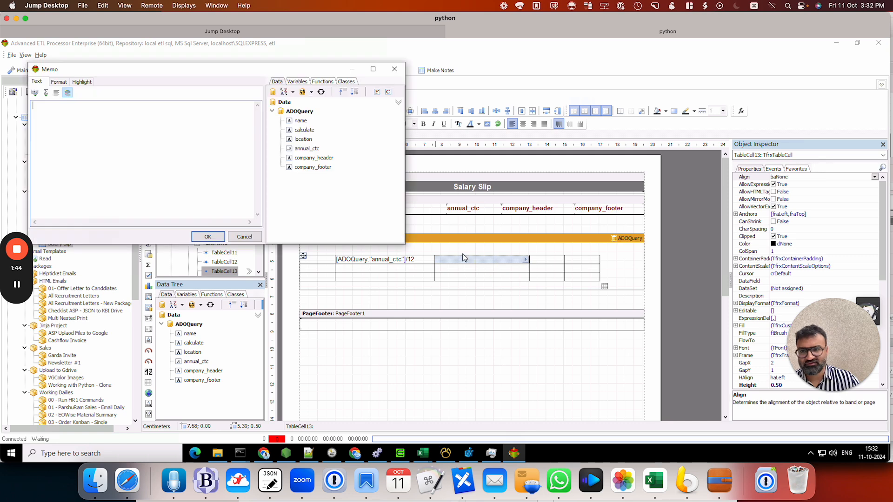
click(34, 93)
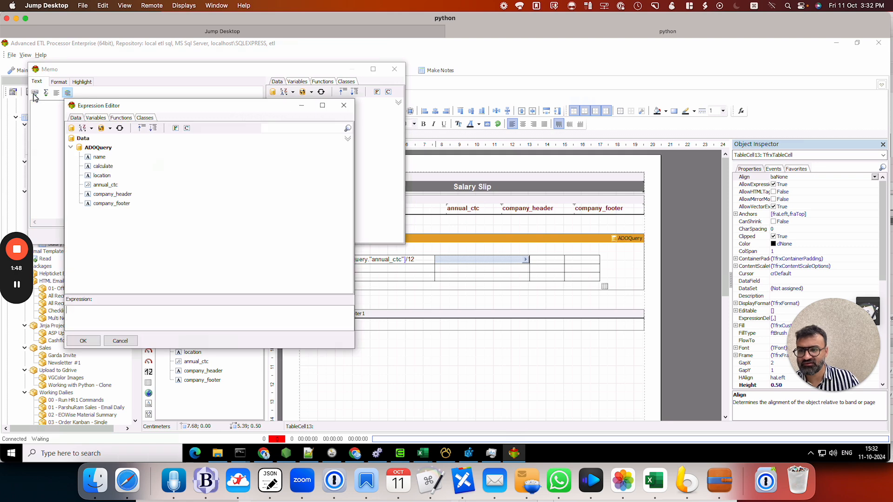
click(104, 186)
double_click(104, 185)
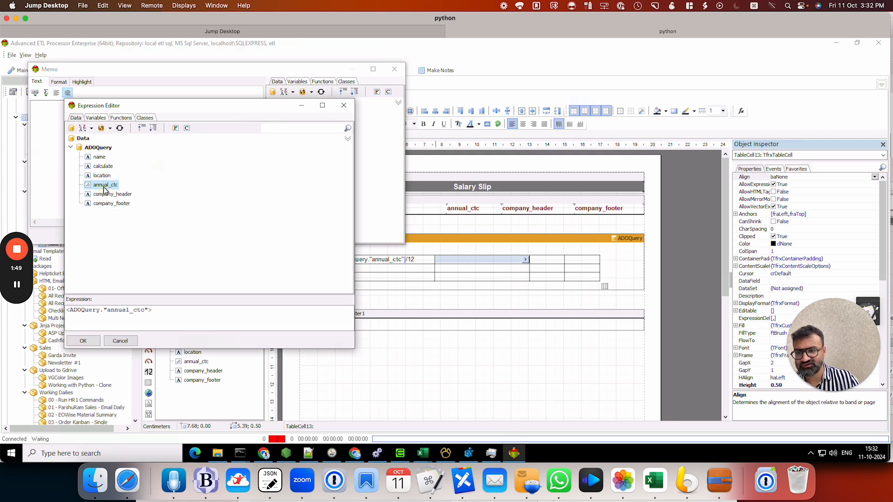
click(165, 311)
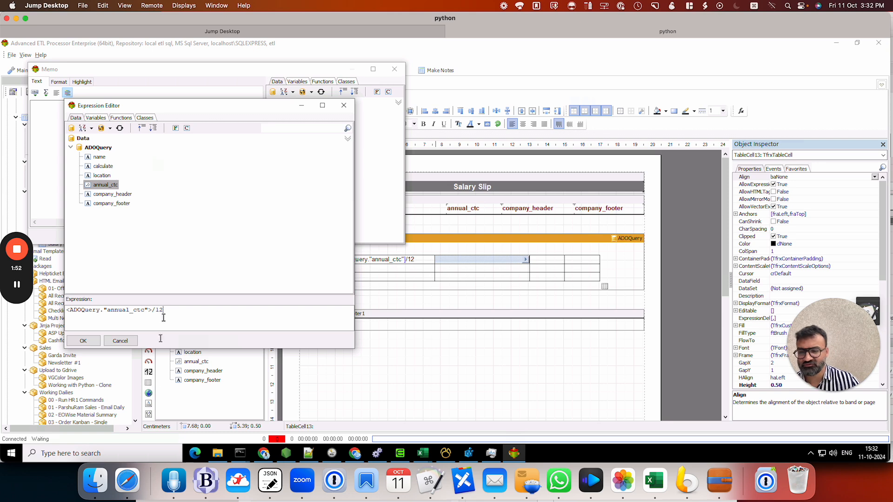
click(92, 342)
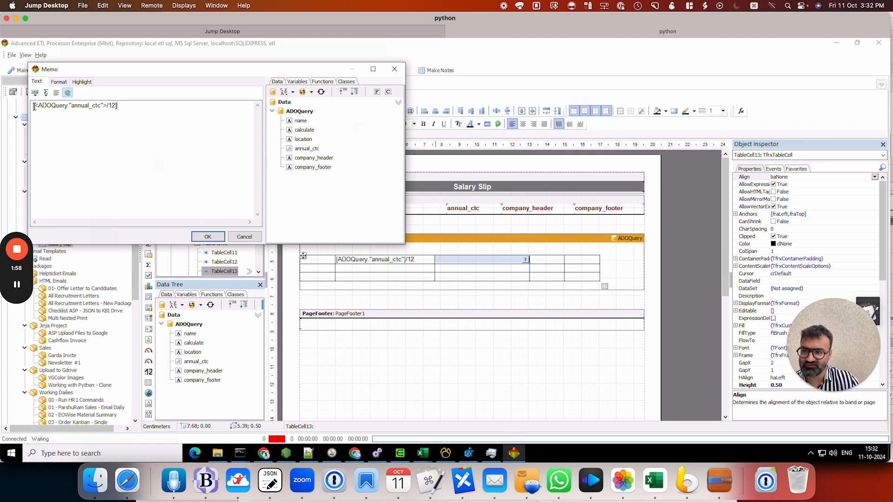
click(208, 237)
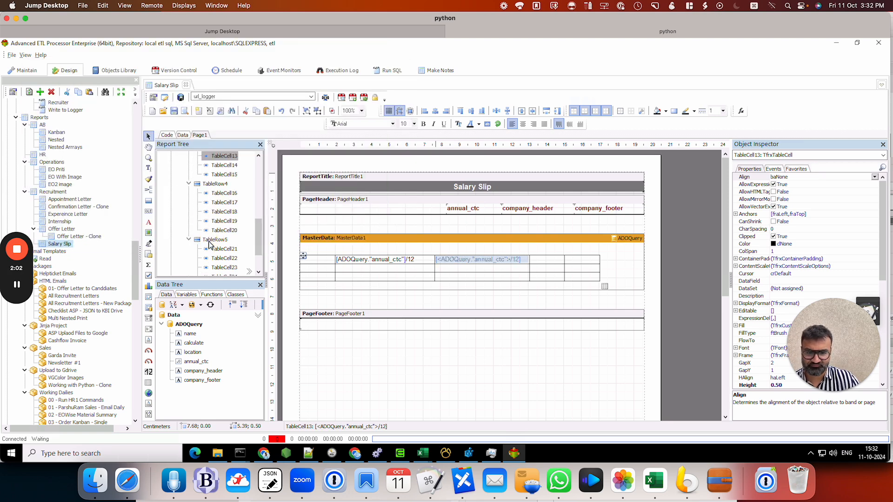
click(185, 111)
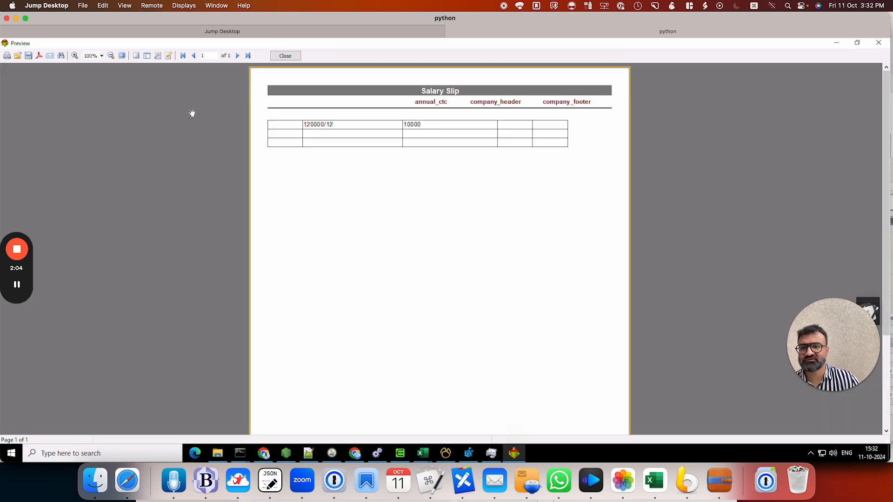
click(284, 56)
Step: Change the third cell's division to a multiplication, [<ADOQuery."annual_ctc">*12], and preview the report
click(481, 259)
double_click(482, 260)
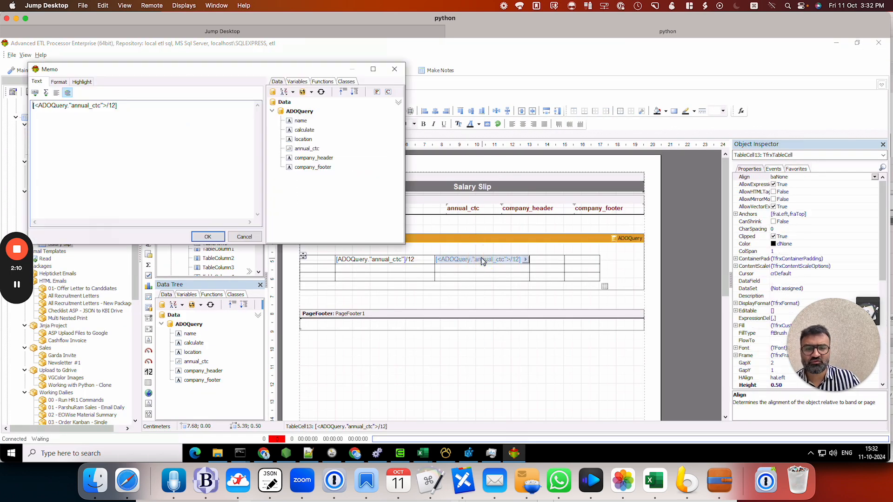
click(109, 105)
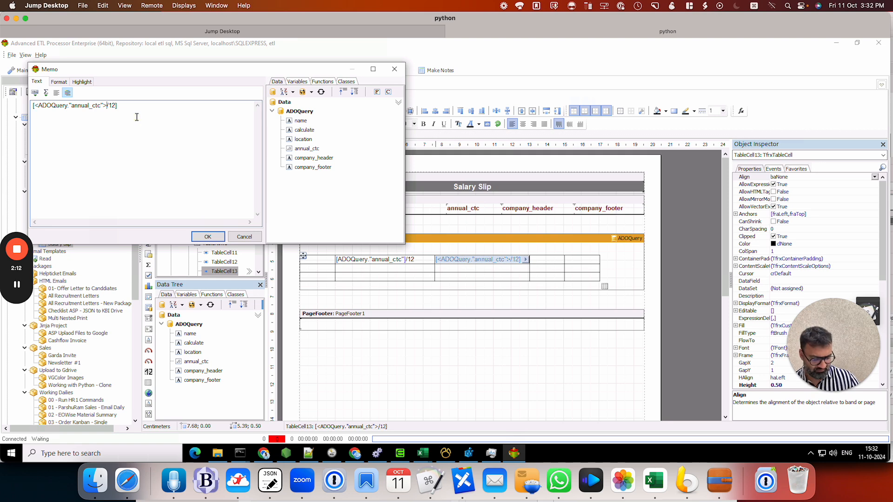
text(*)
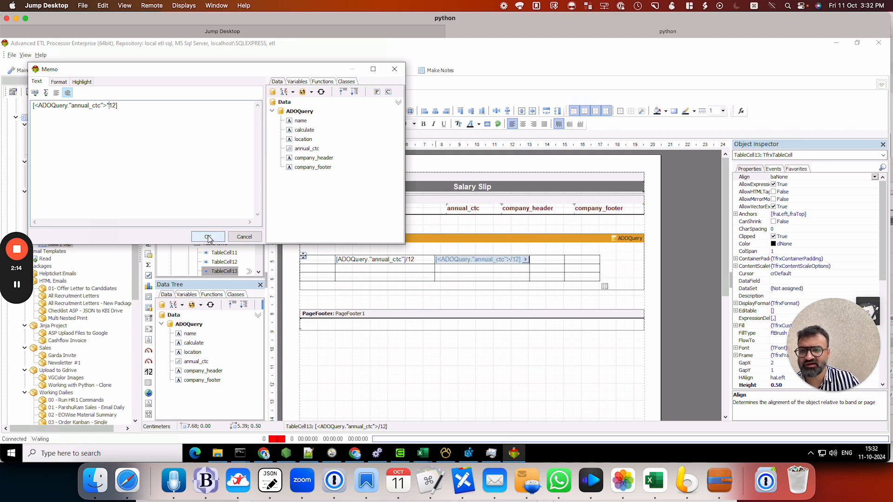
click(207, 236)
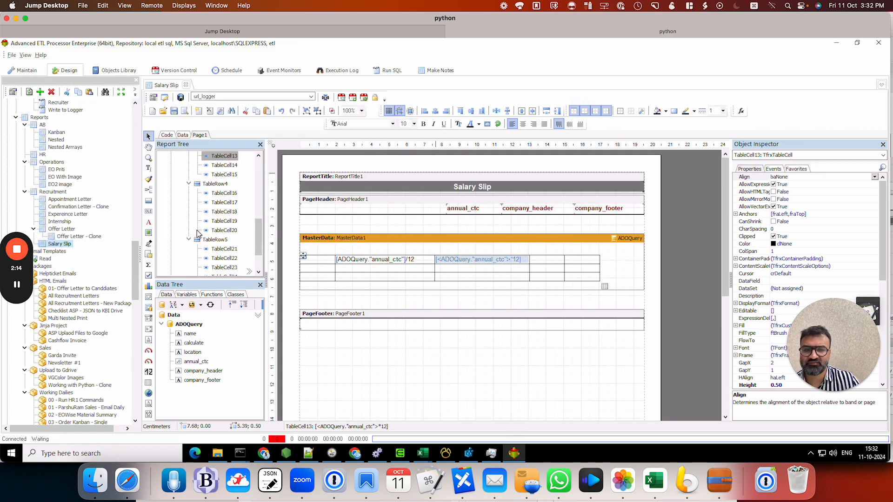
click(183, 113)
click(285, 57)
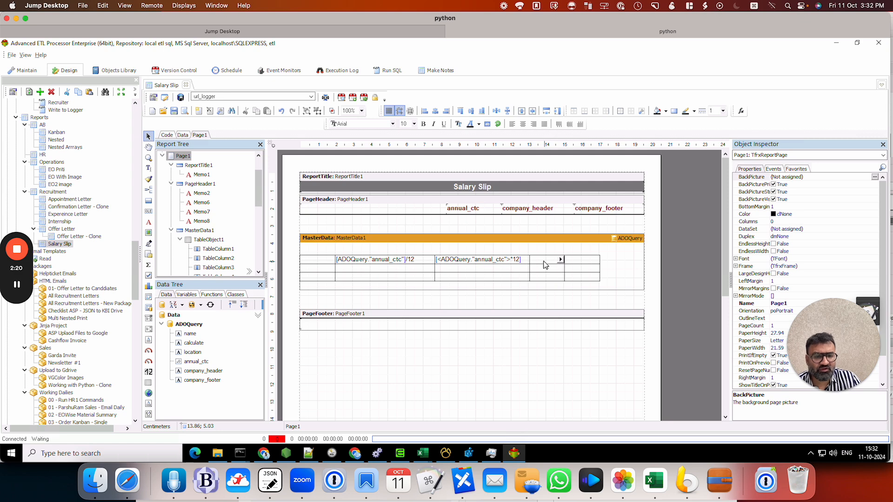
Step: Try entering Sqrt([ADOQuery."annual_ctc"]) directly as text in the first row's fourth cell, and clear it again
double_click(545, 265)
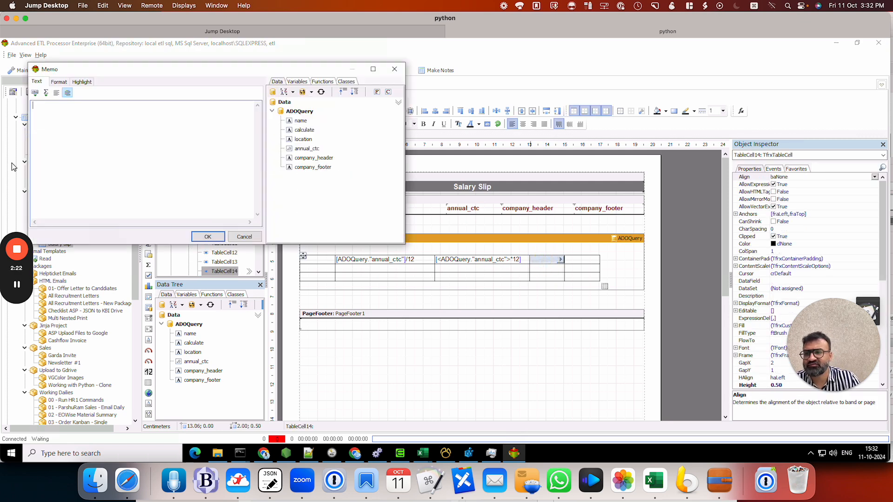
click(35, 93)
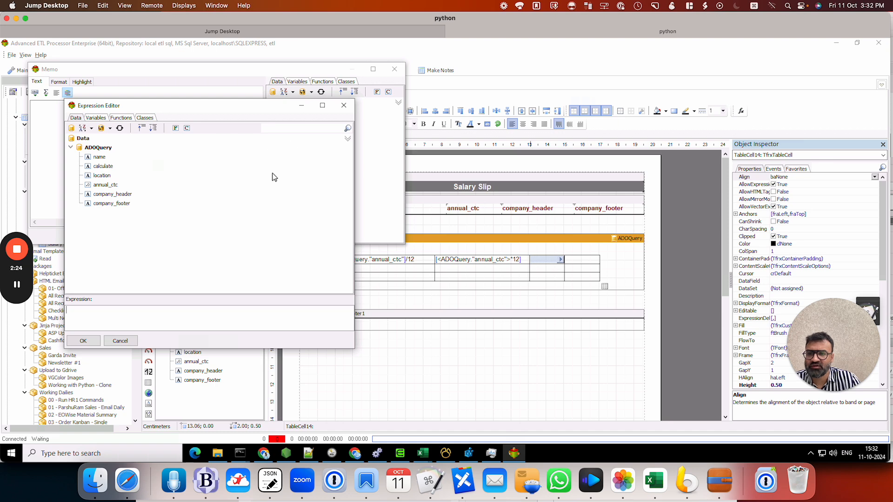
click(344, 105)
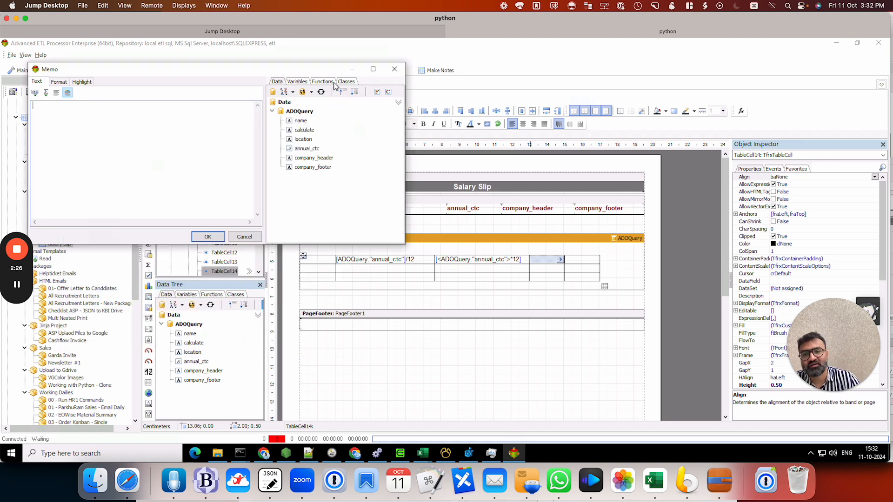
click(322, 82)
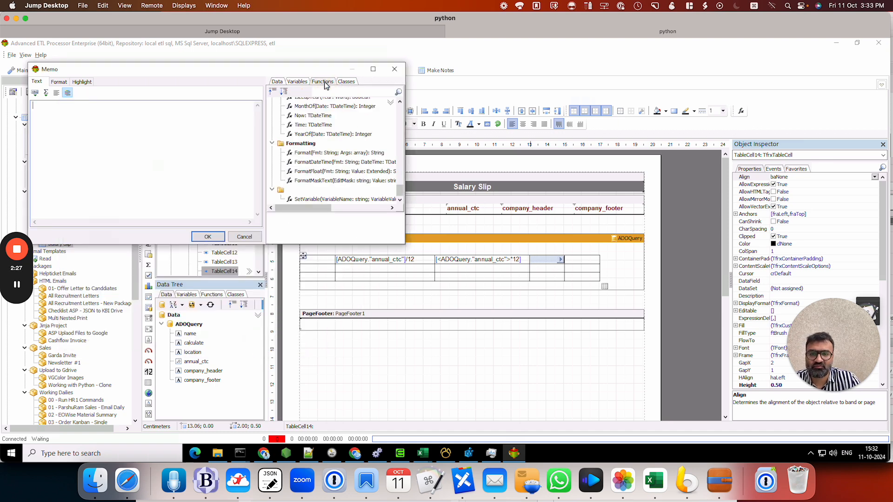
click(373, 69)
scroll(816, 160, up, 10)
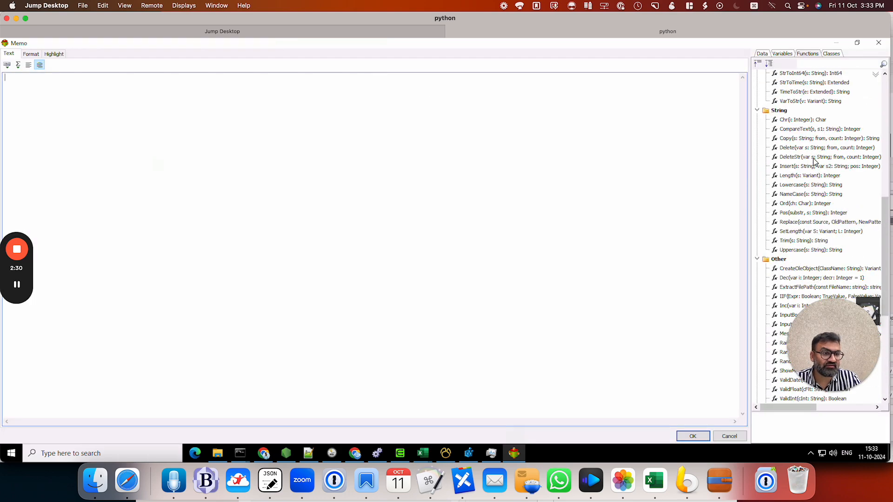
scroll(814, 161, up, 6)
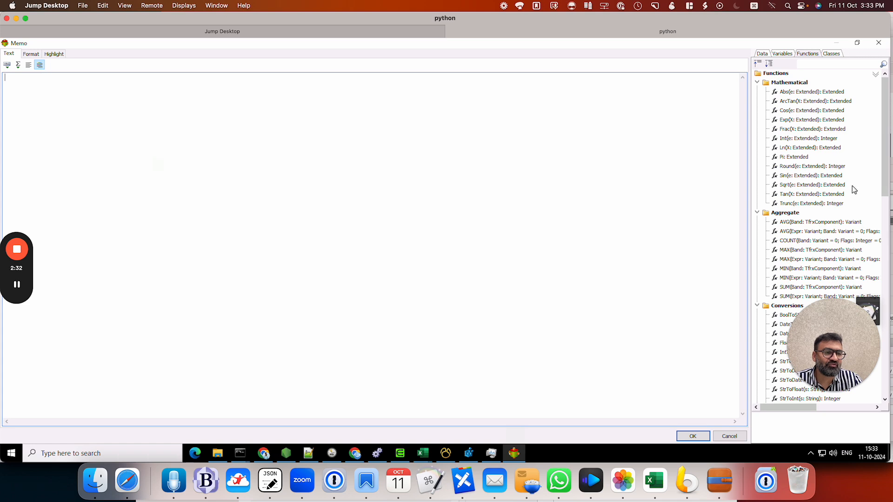
click(810, 188)
double_click(812, 190)
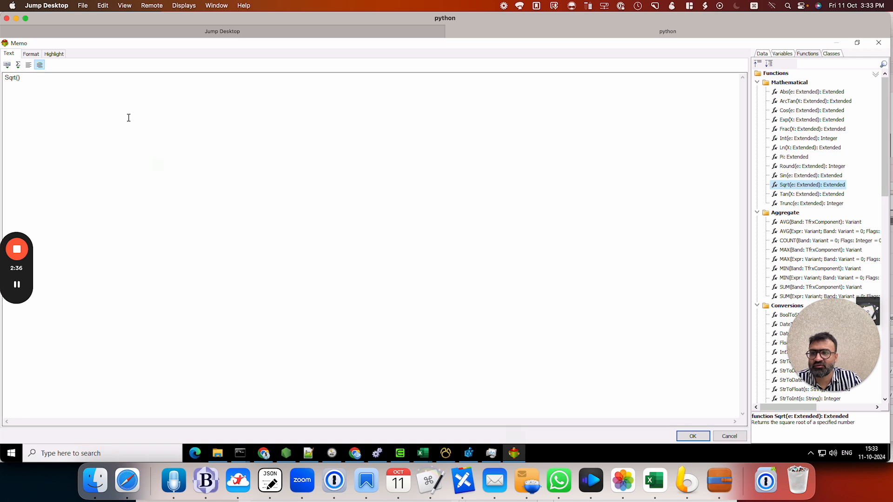
click(17, 77)
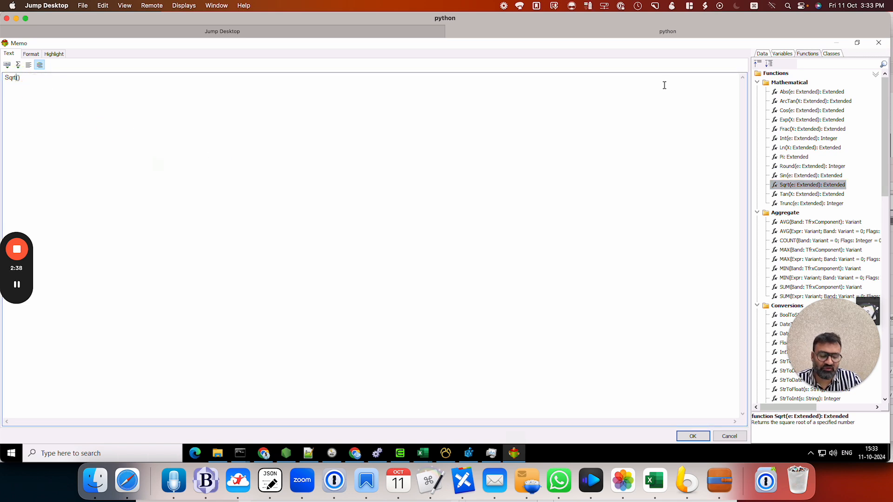
click(761, 54)
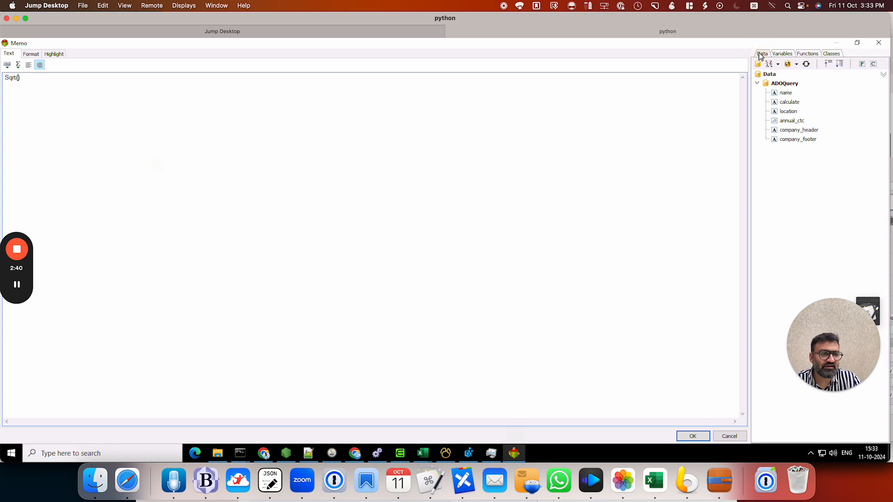
double_click(781, 122)
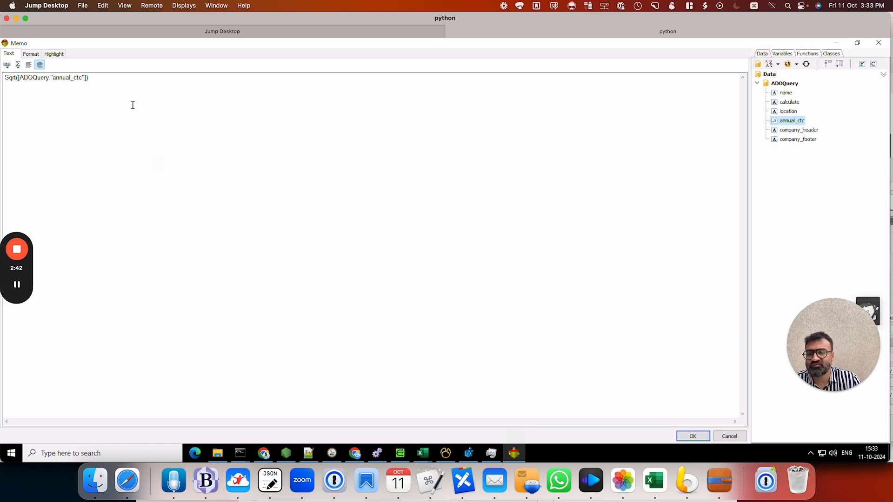
key(ctrl+a)
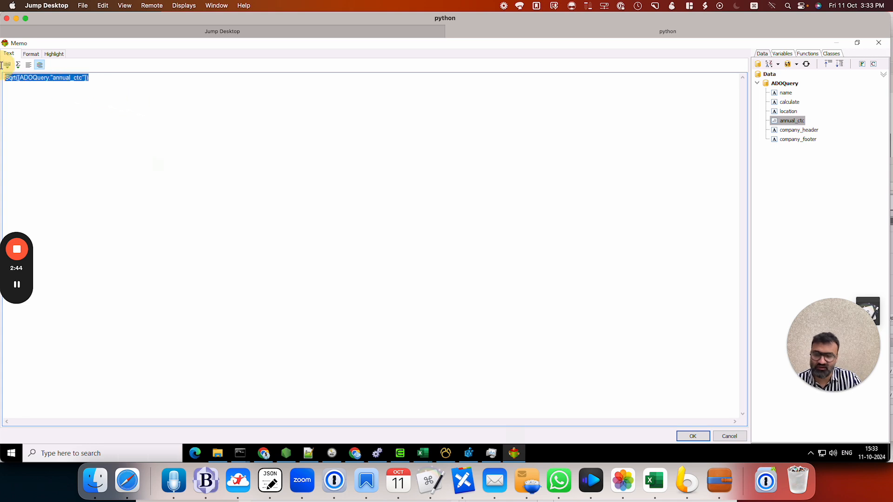
key(Delete)
Step: Start an expression for the first row's fourth cell in the Expression Editor with the mathematical function Sqrt
click(7, 65)
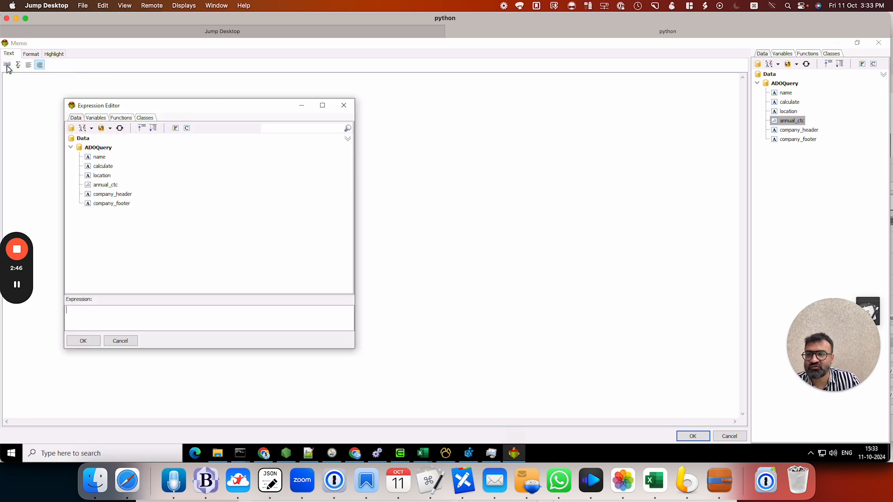
click(112, 119)
scroll(135, 165, down, 5)
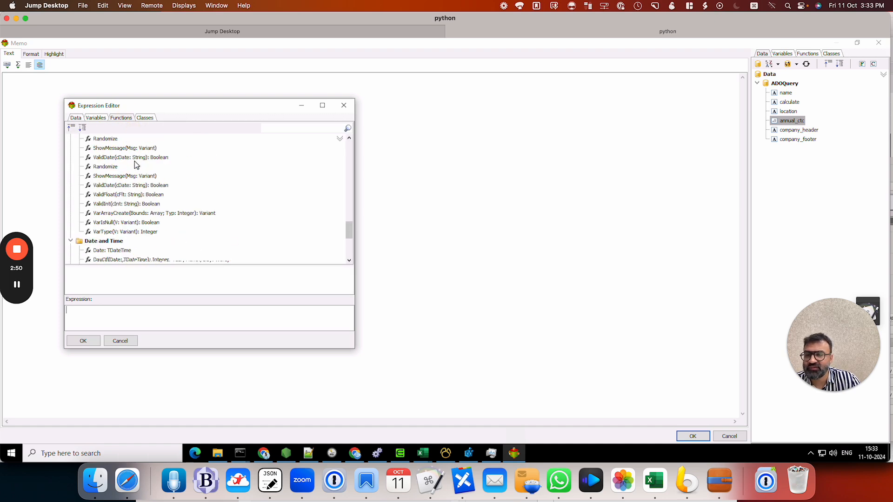
scroll(135, 165, up, 8)
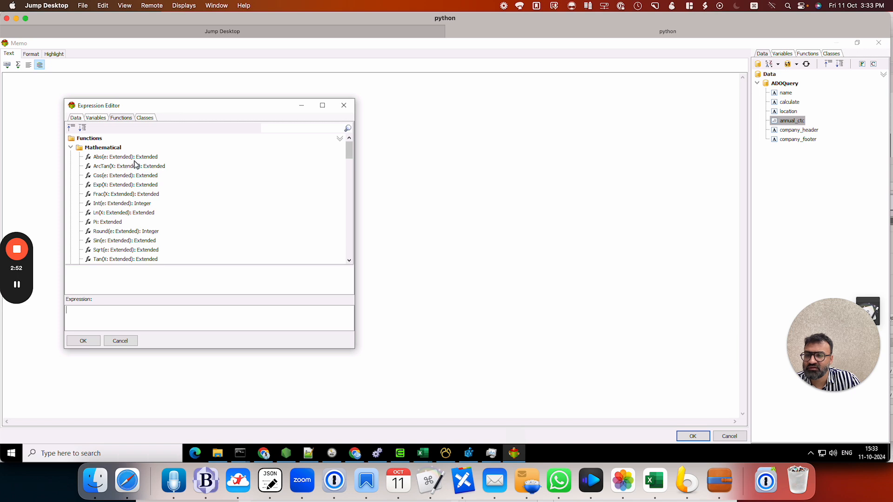
scroll(135, 171, down, 1)
double_click(123, 222)
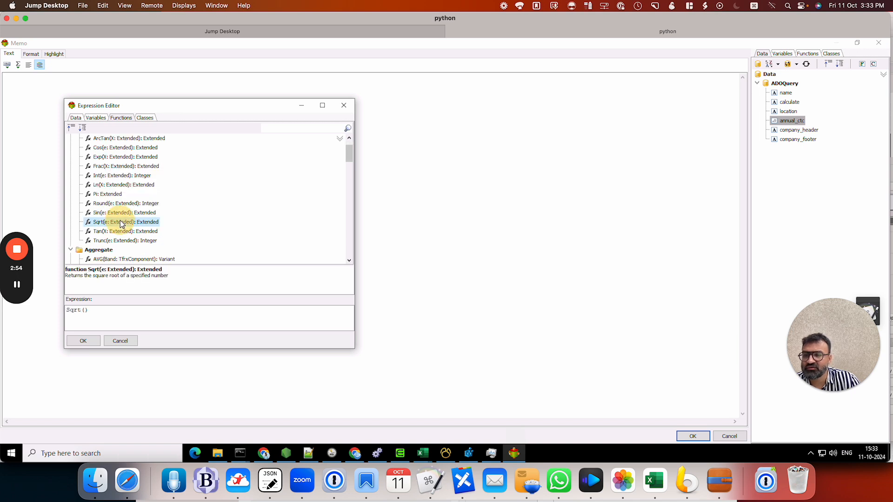
click(86, 309)
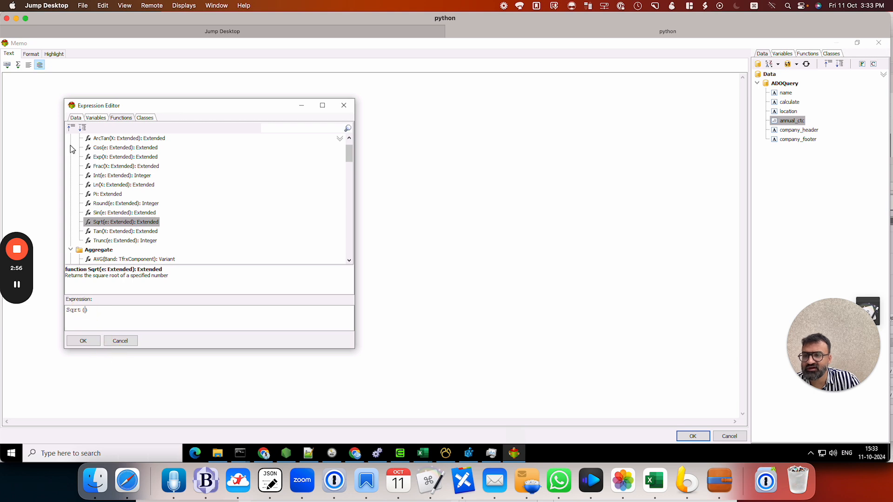
Step: Complete the fourth cell's expression as [Sqrt(<ADOQuery."annual_ctc">)] and preview the report
click(93, 120)
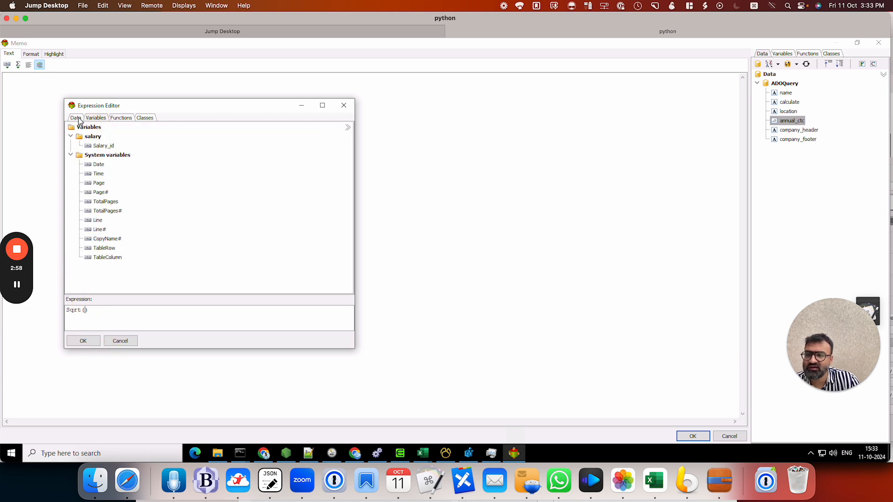
click(77, 118)
double_click(104, 185)
click(84, 341)
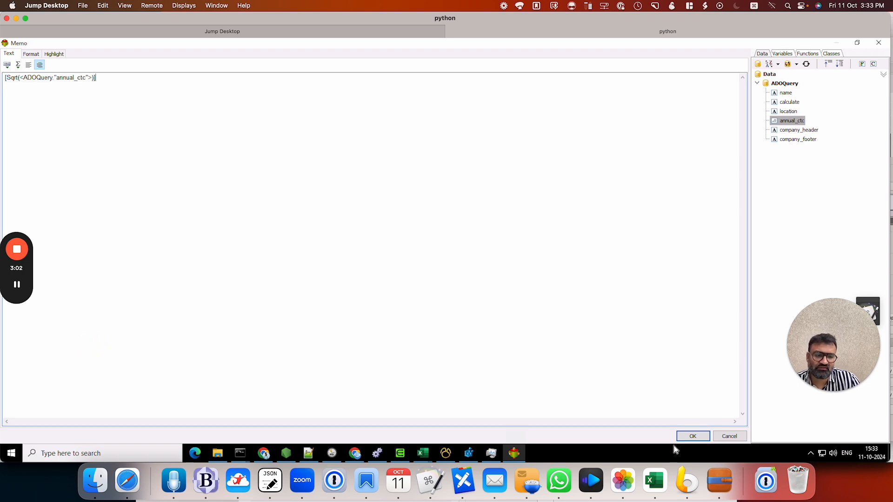
click(693, 436)
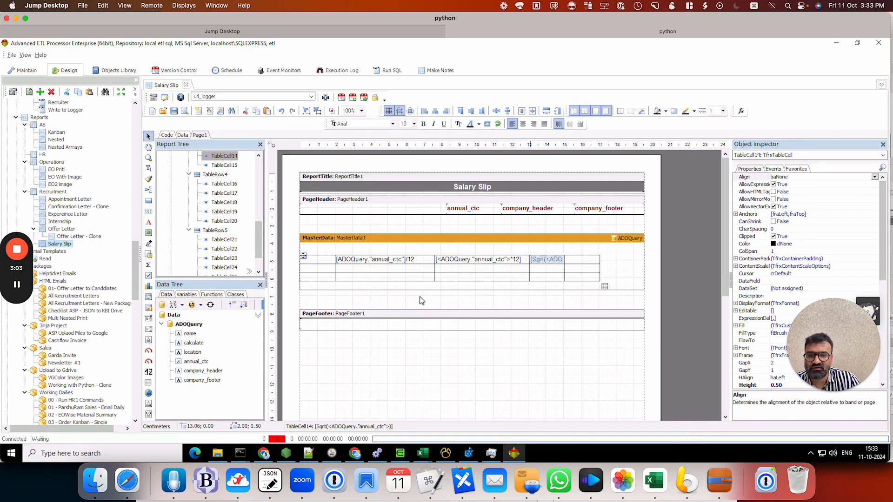
click(184, 111)
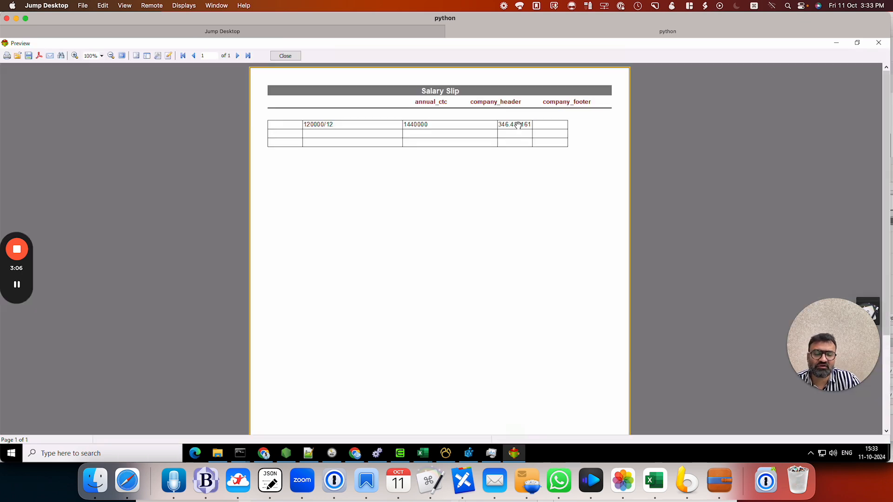
click(286, 56)
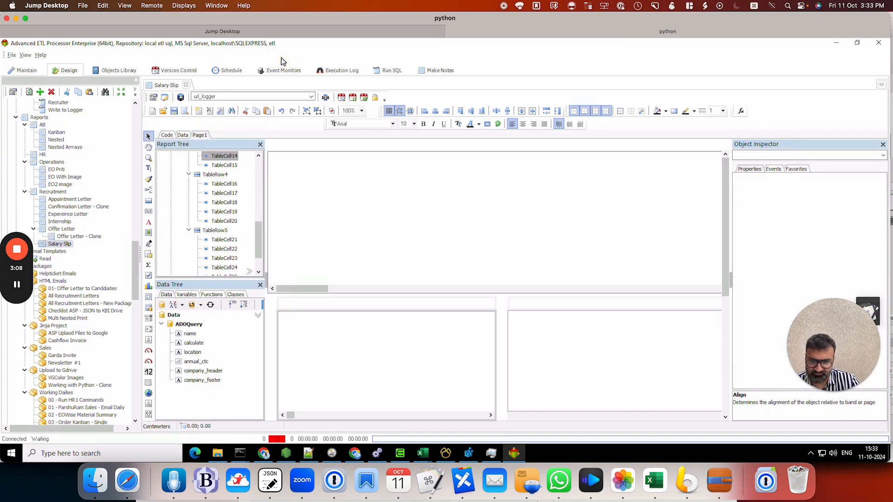
Step: Start an expression for the second row's second cell in the Expression Editor with the conversion function StrToInt
click(193, 344)
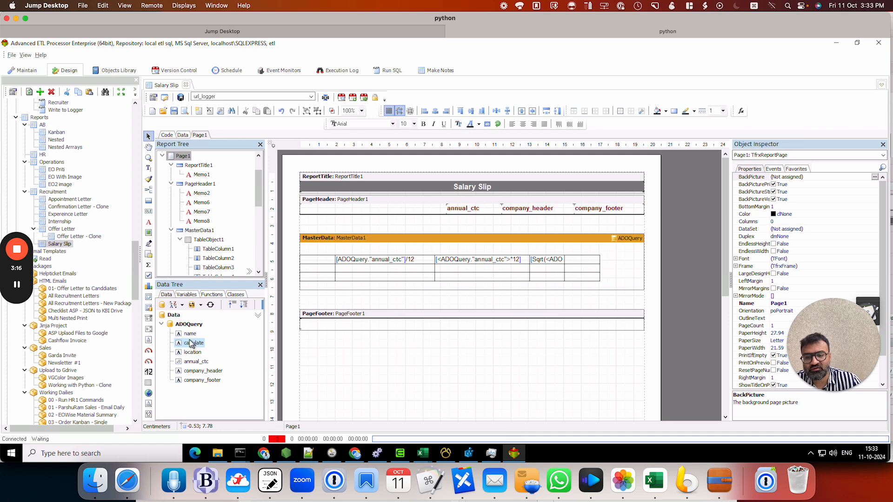
click(368, 270)
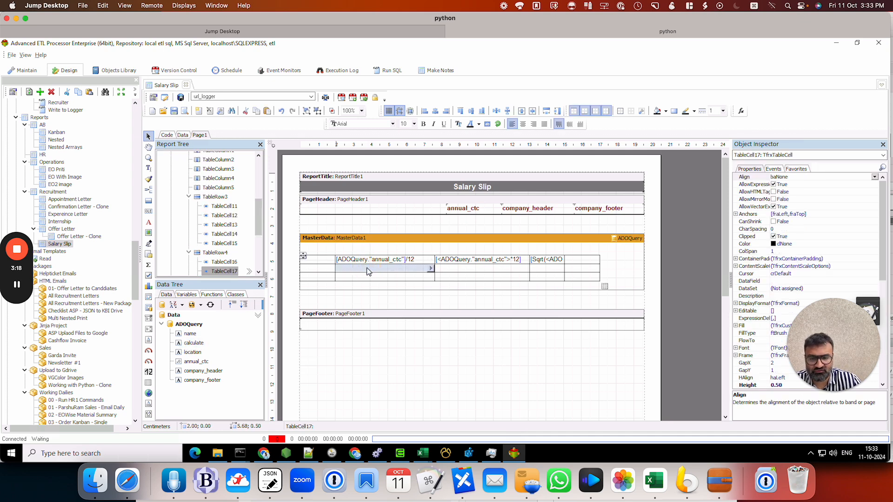
double_click(367, 271)
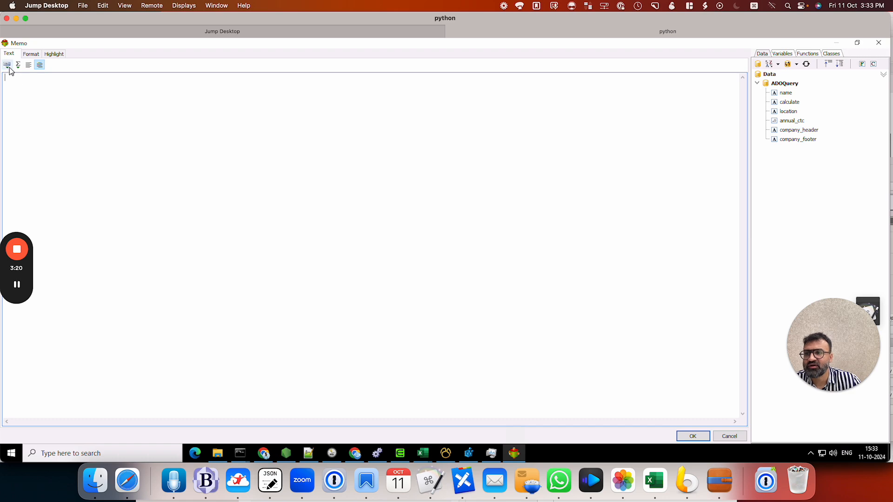
click(7, 65)
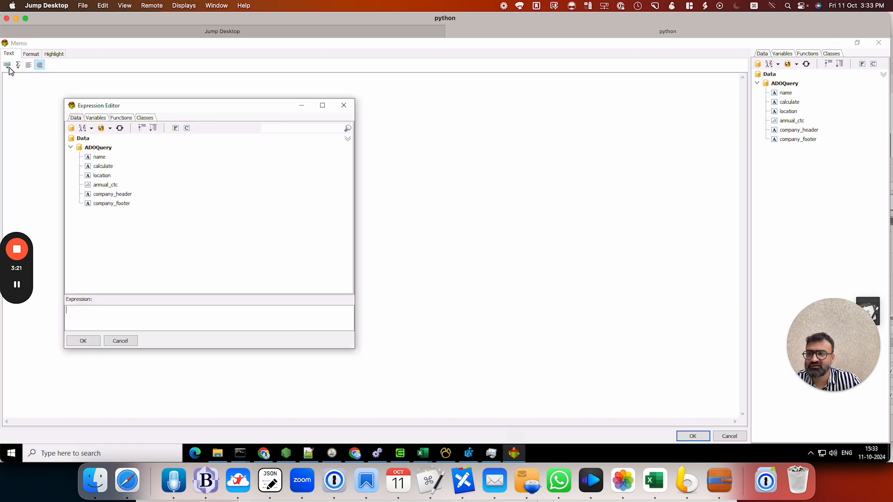
click(121, 118)
scroll(134, 181, up, 15)
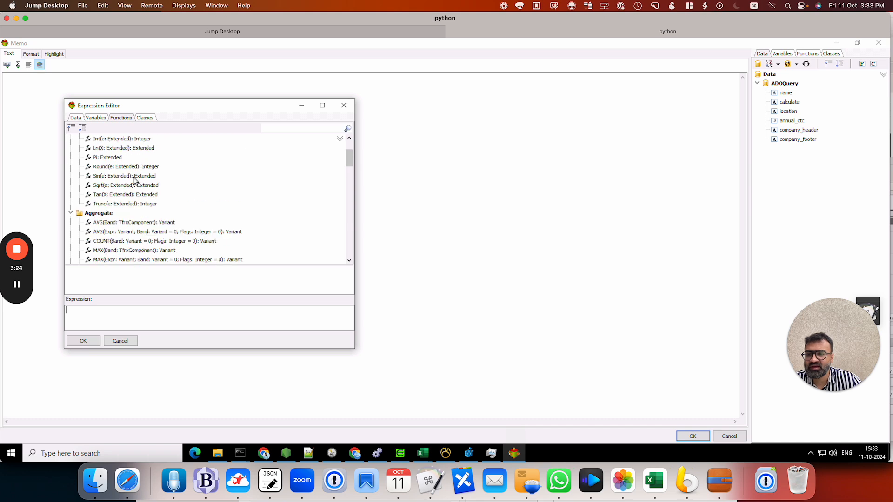
scroll(134, 182, down, 8)
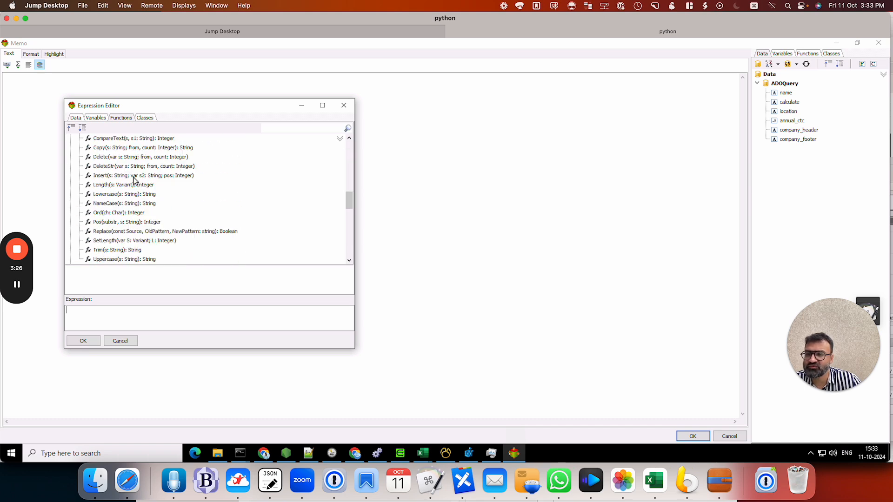
scroll(134, 181, up, 5)
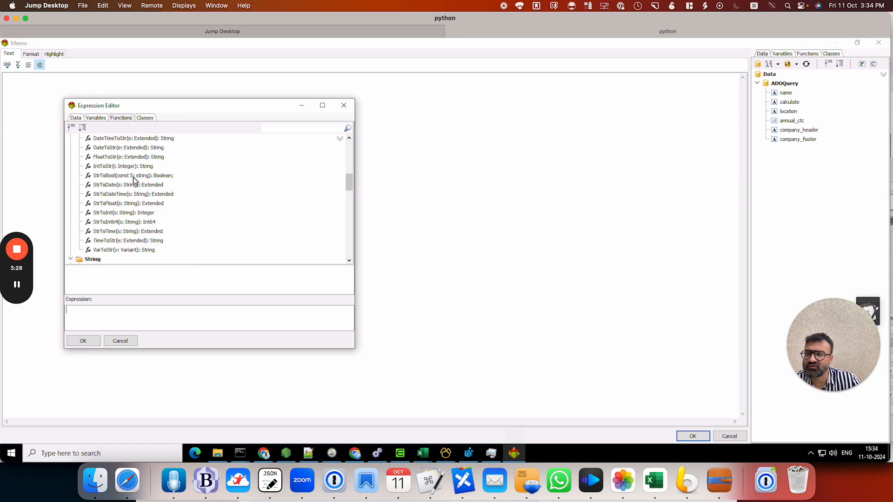
scroll(123, 213, up, 2)
scroll(123, 215, down, 2)
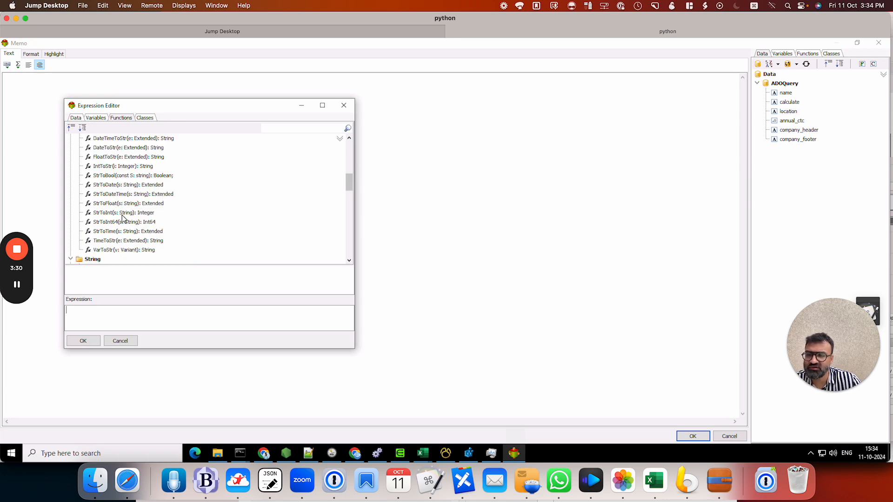
double_click(122, 215)
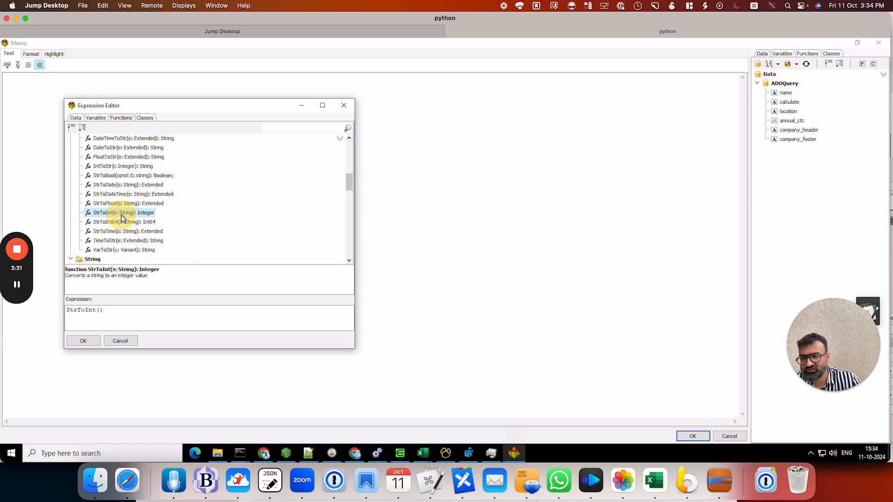
click(100, 310)
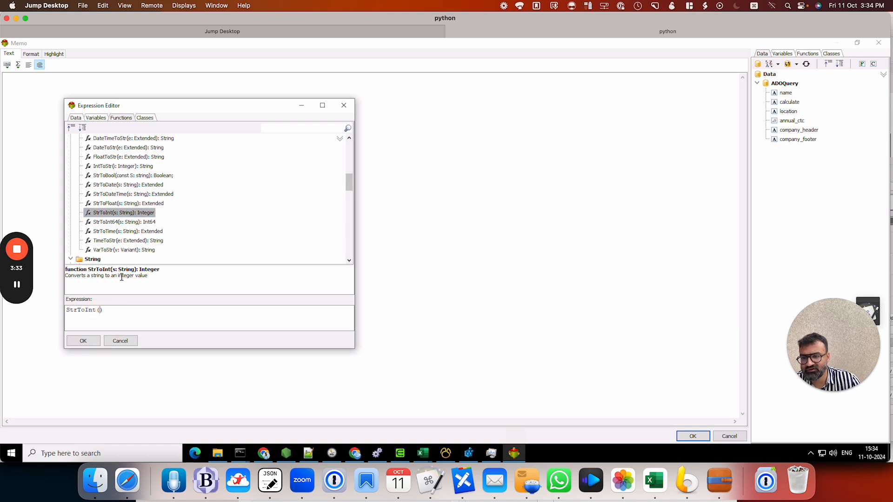
Step: Complete the second row's cell expression as [StrToInt(<ADOQuery."calculate">)] and preview the report
click(76, 118)
double_click(102, 168)
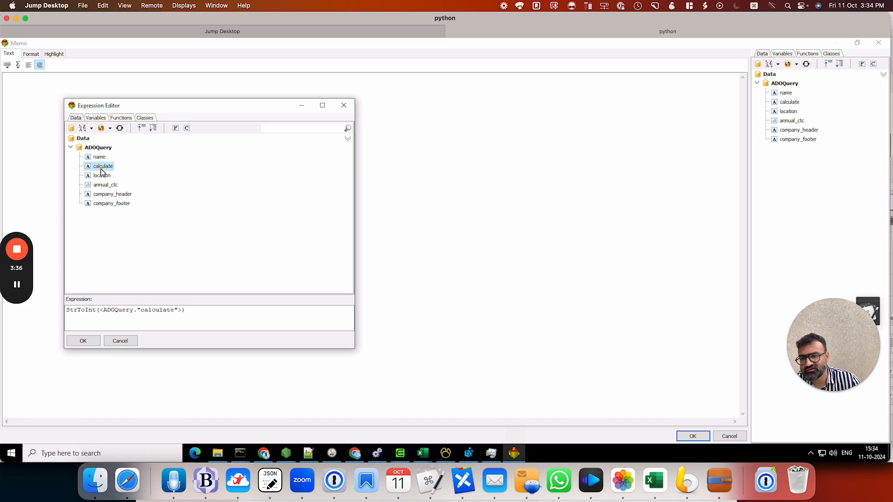
click(84, 341)
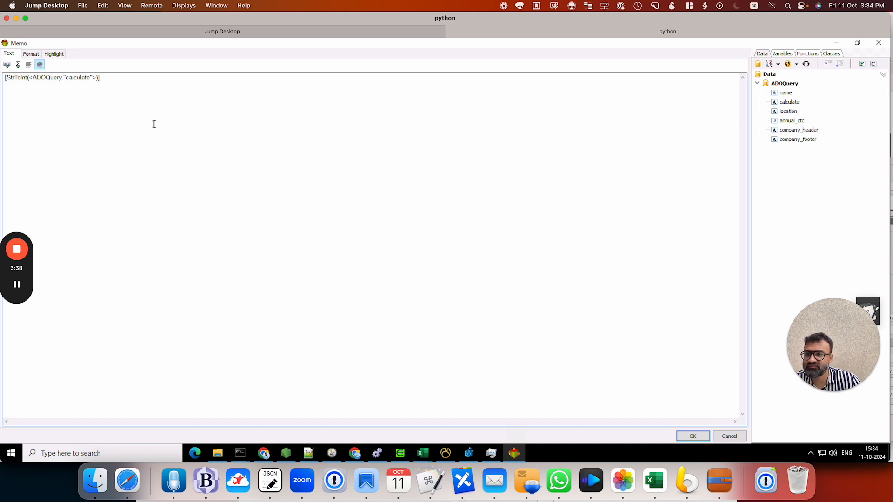
click(696, 439)
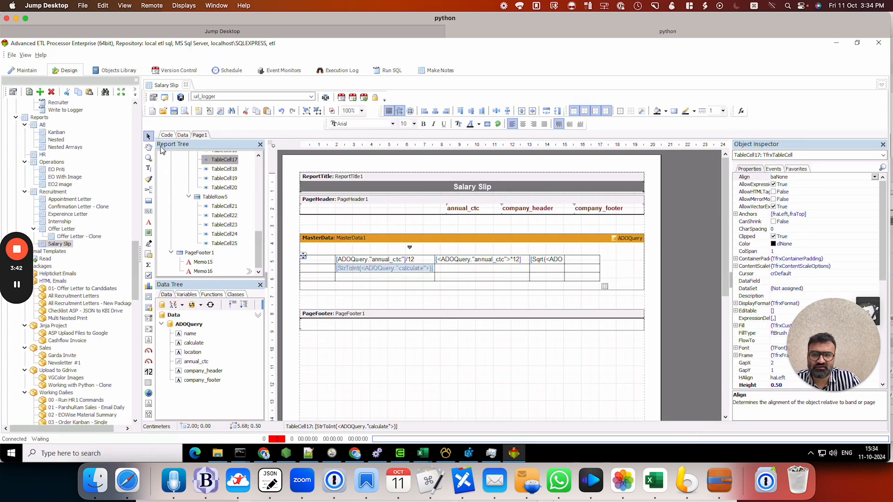
click(186, 112)
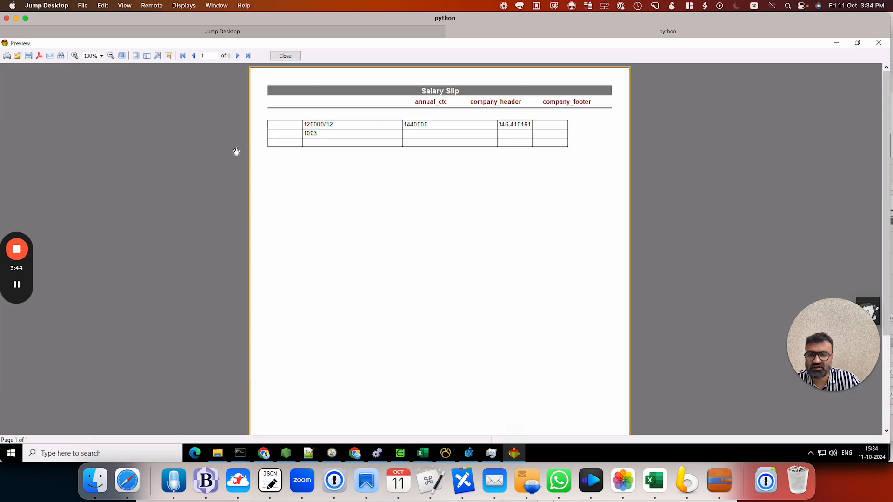
Step: Extend the StrToInt cell's expression to [StrToInt(<ADOQuery."calculate">)/4], preview the report, and return to the report design
click(285, 56)
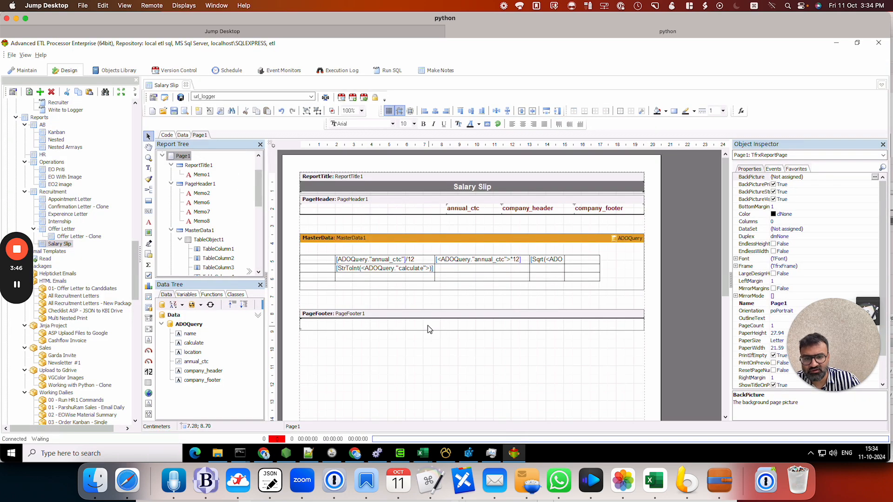
double_click(395, 268)
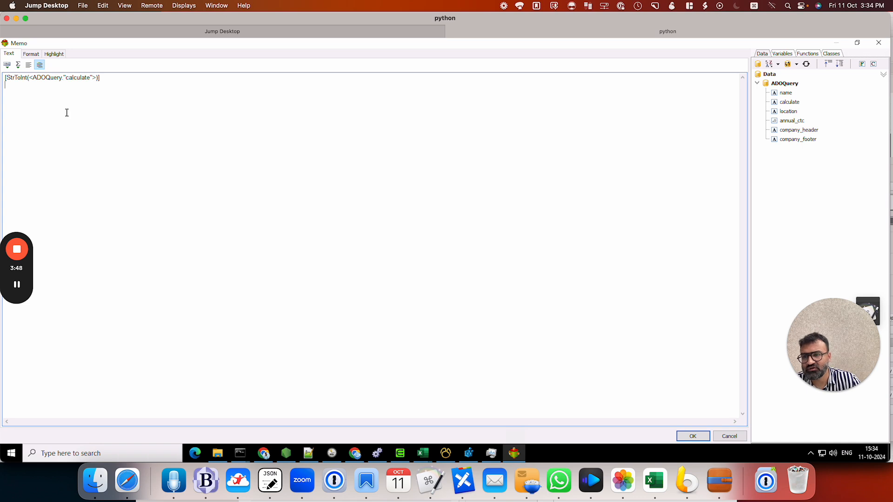
click(99, 79)
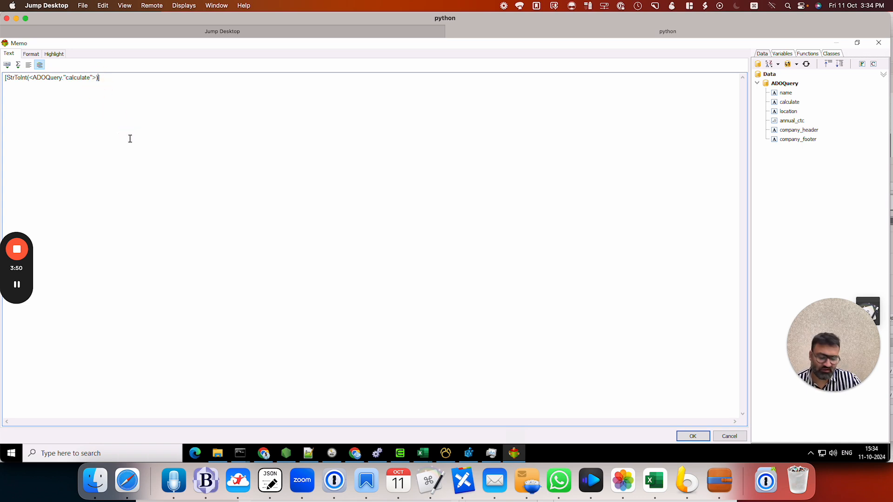
text(/4)
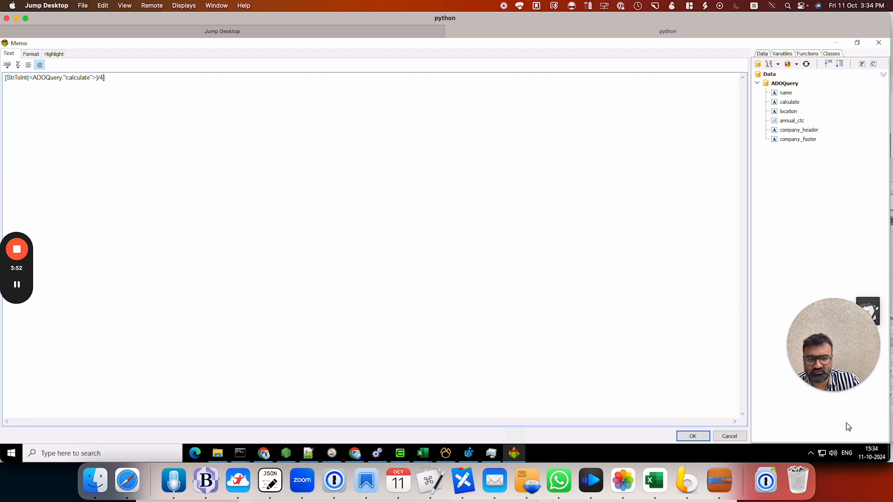
click(693, 435)
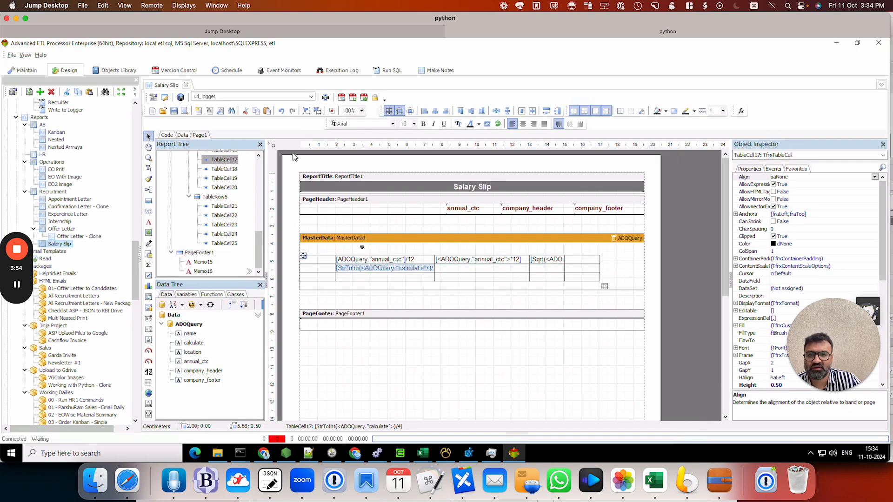
click(185, 111)
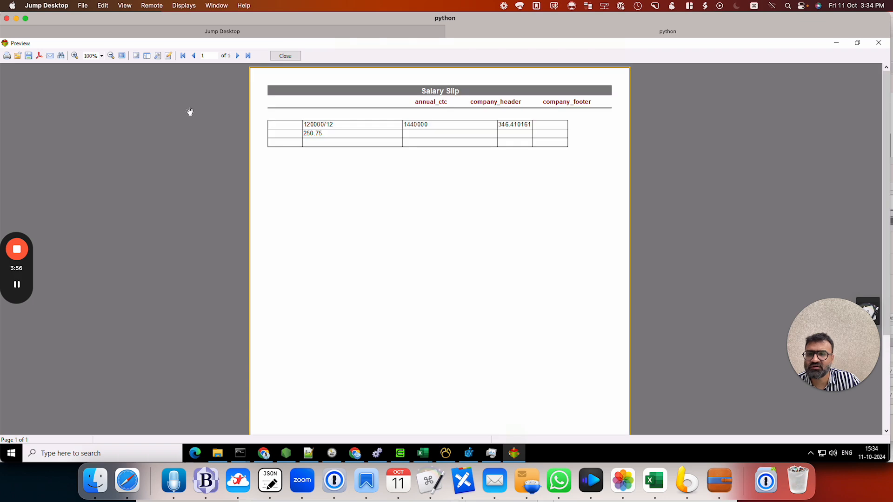
click(286, 56)
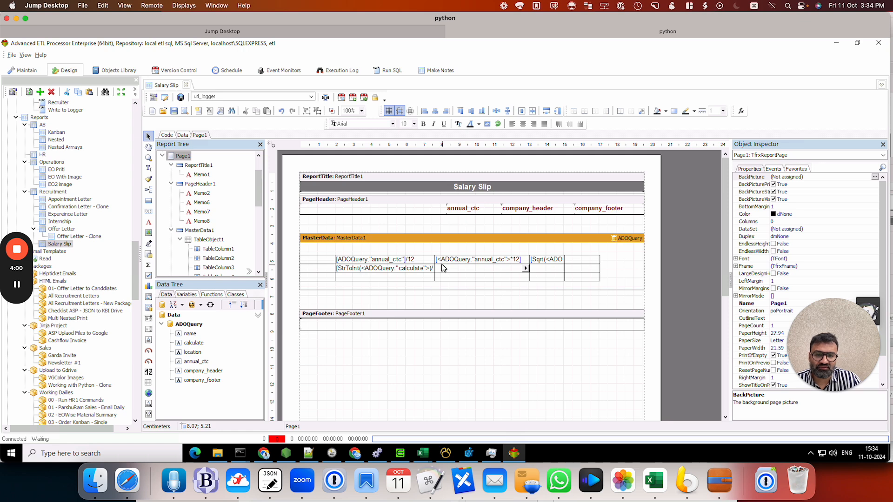